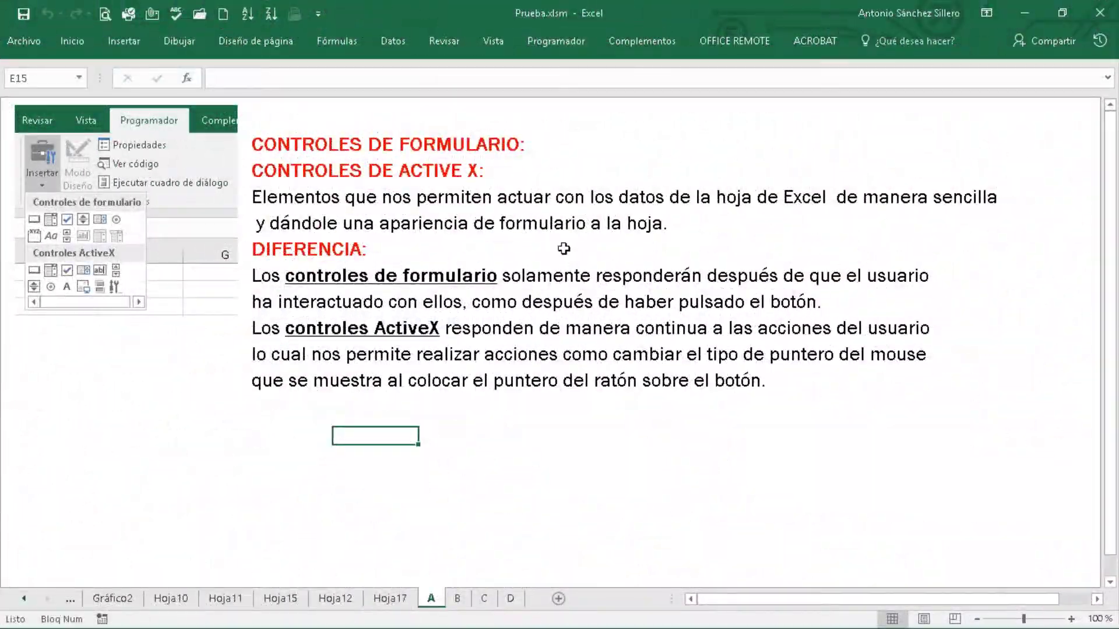
Show the Programador tab's Insertar palette of form and ActiveX controls, then close it
click(557, 42)
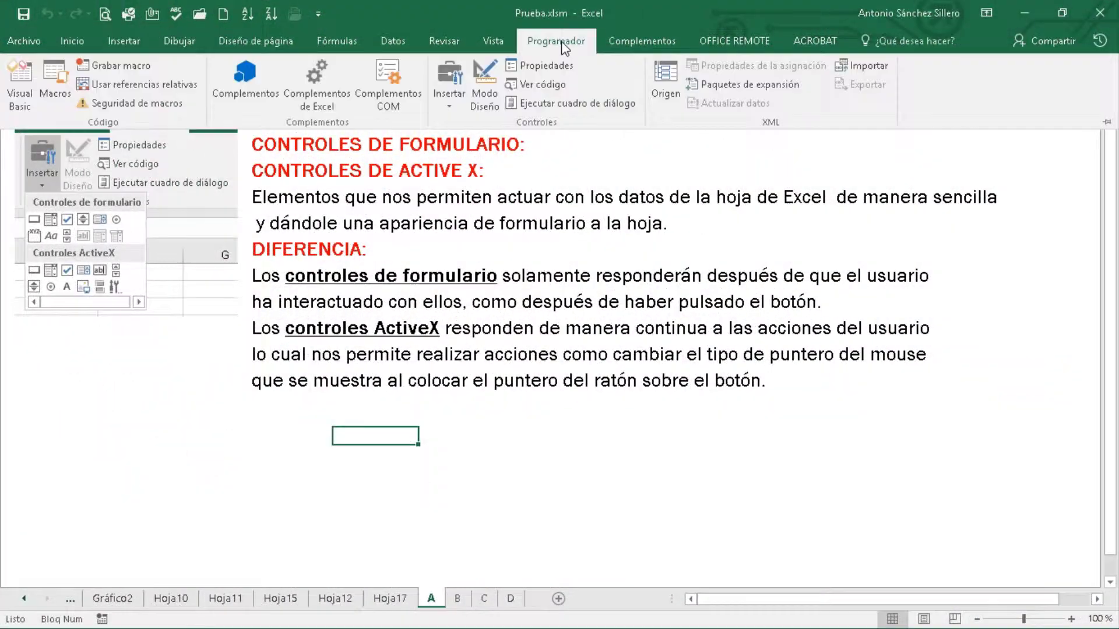
click(446, 102)
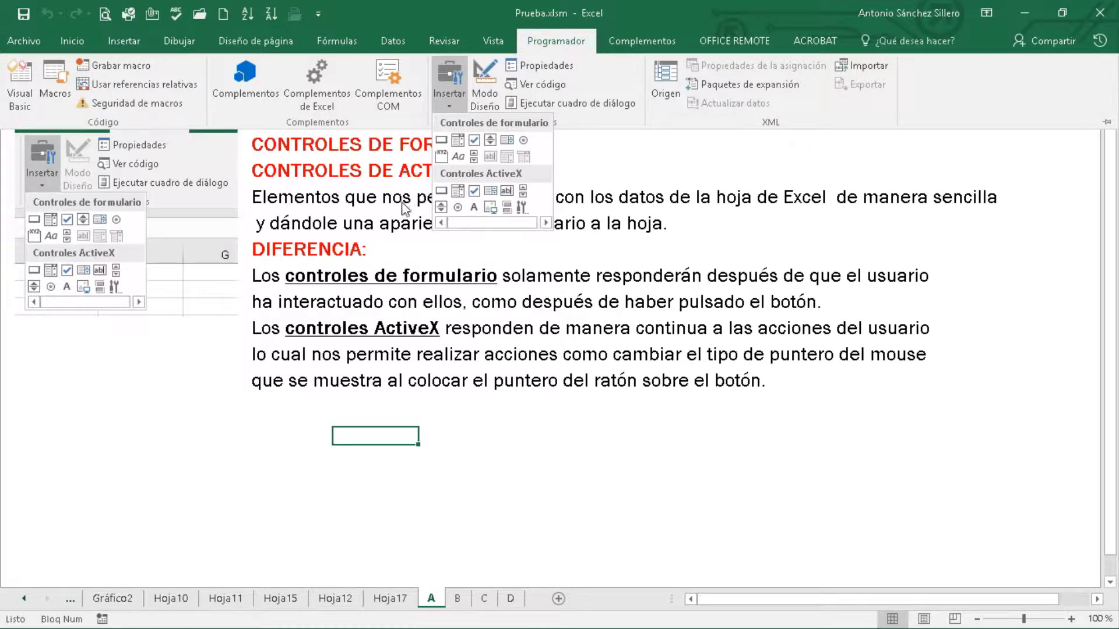
click(157, 434)
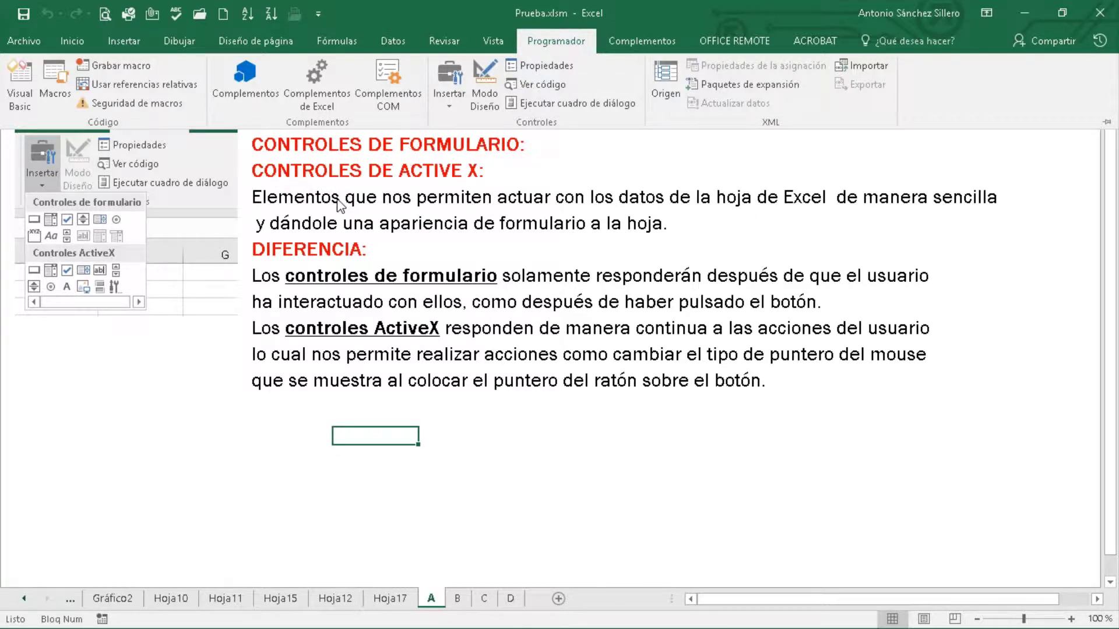
Collapse the ribbon and highlight the definition, form-controls and ActiveX paragraphs in turn, ending on D15
click(299, 204)
click(299, 204)
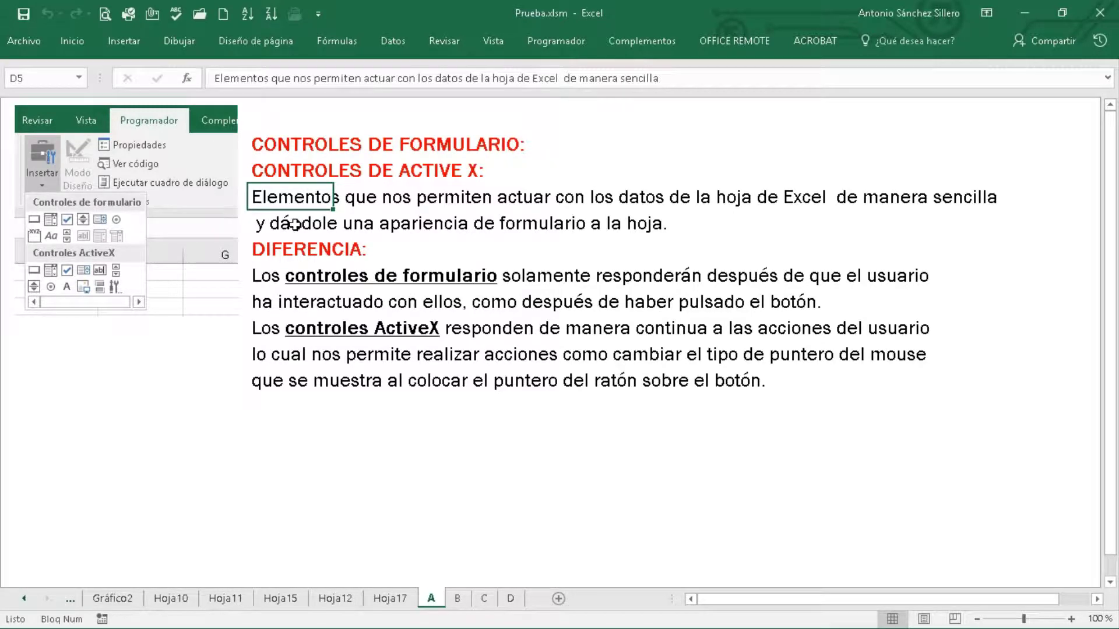
click(294, 223)
mouse_move(294, 207)
mouse_down()
mouse_move(547, 235)
mouse_move(962, 228)
mouse_up()
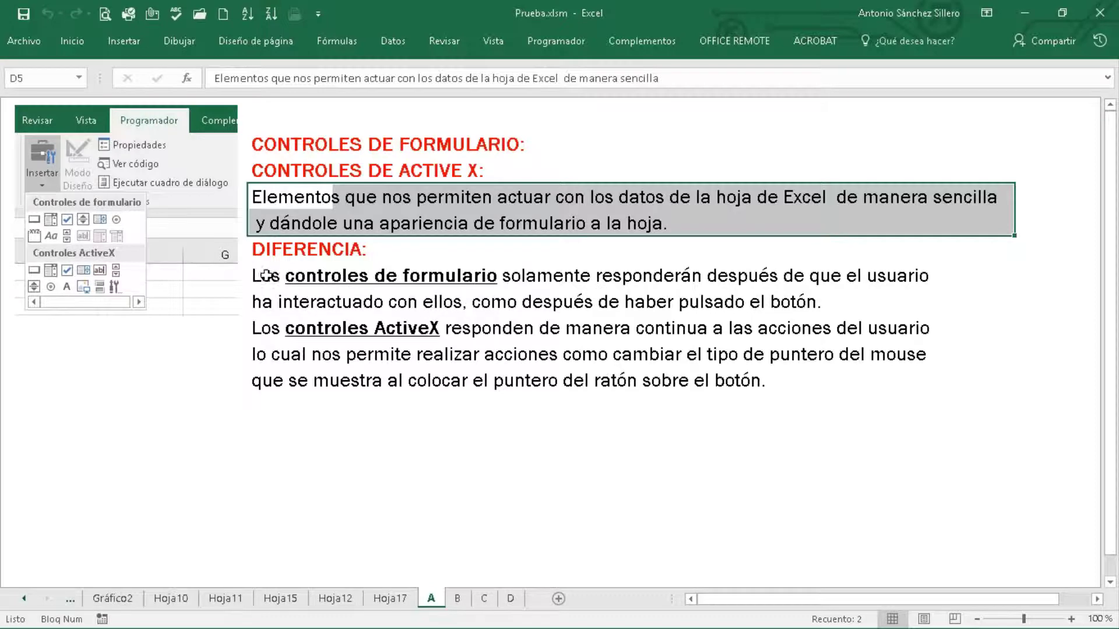
drag(264, 277, 868, 309)
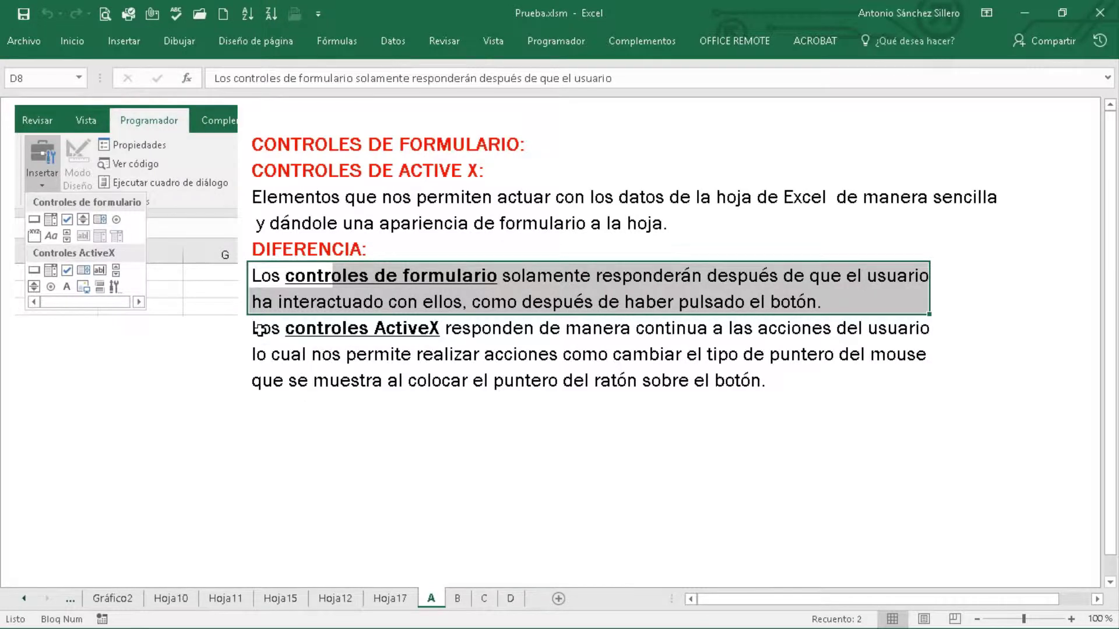
mouse_move(259, 331)
mouse_down()
mouse_move(419, 381)
mouse_move(977, 380)
mouse_up()
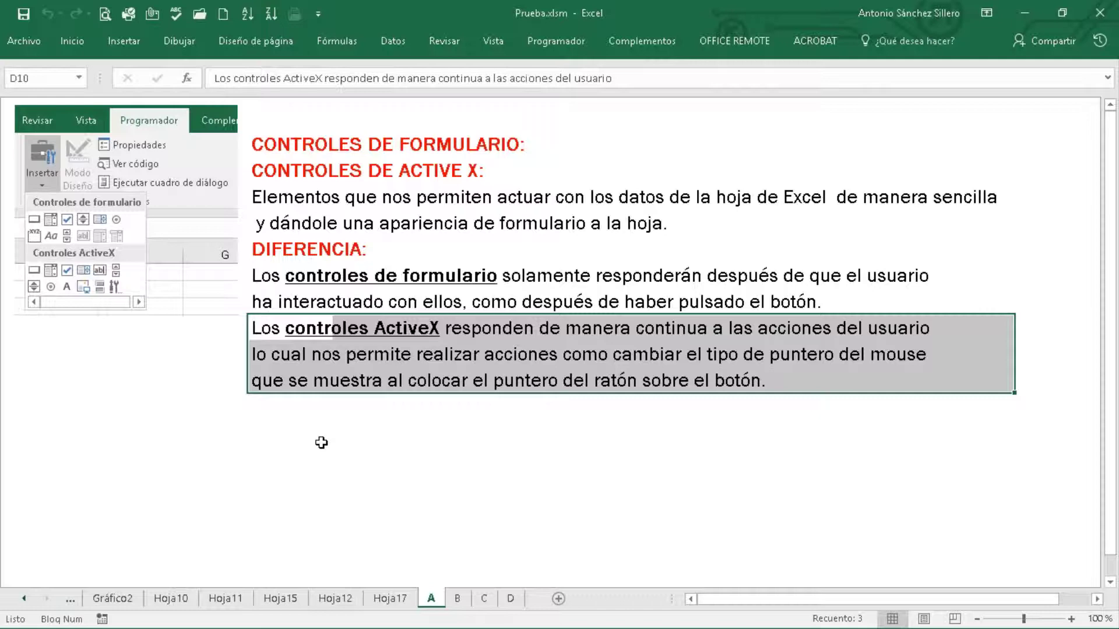
click(324, 437)
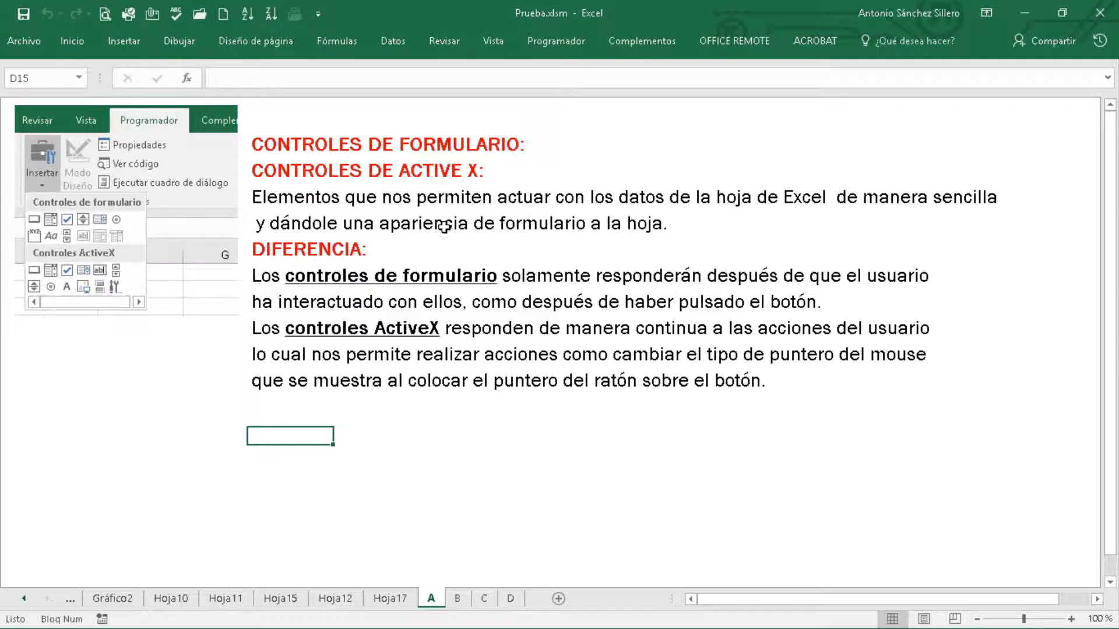
On sheet B, compare the Insertar controls palette with the form-controls table, then collapse the ribbon
click(458, 599)
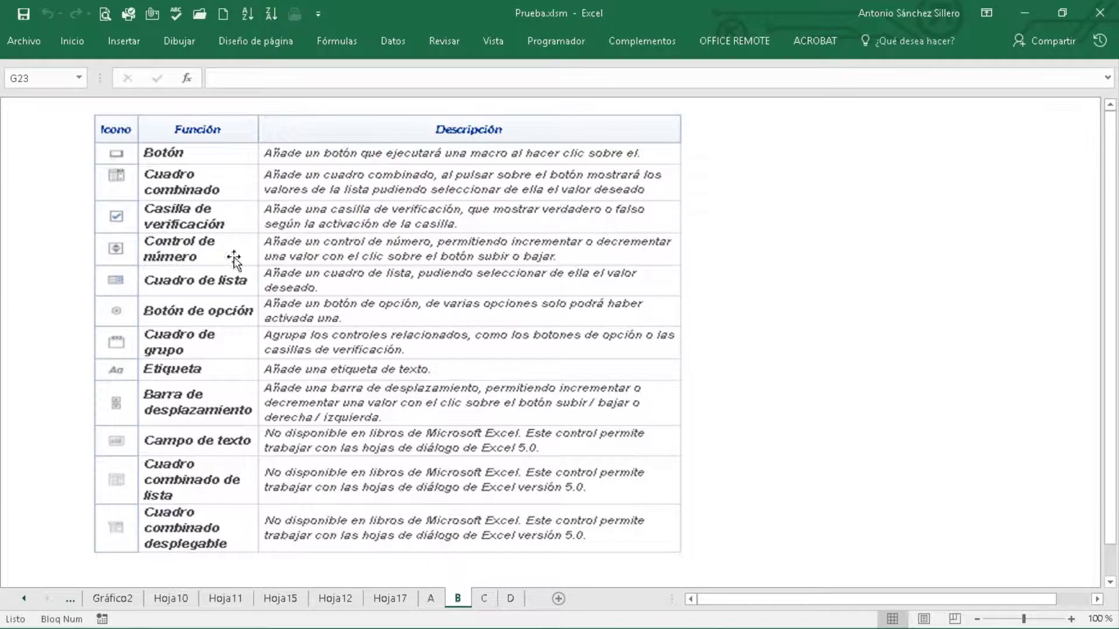
click(552, 38)
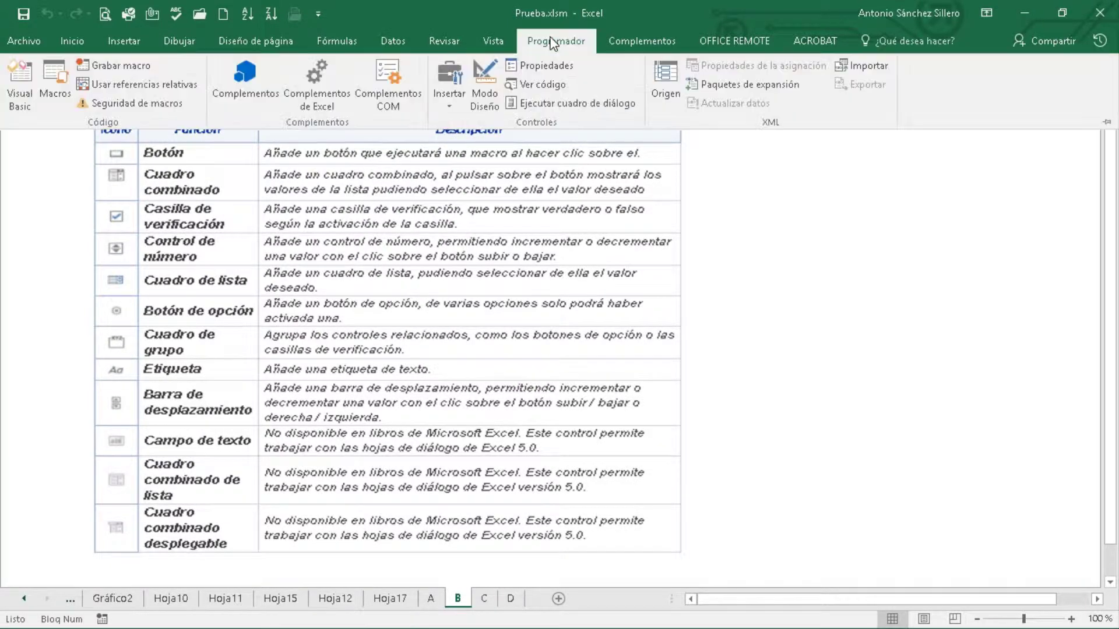
click(449, 93)
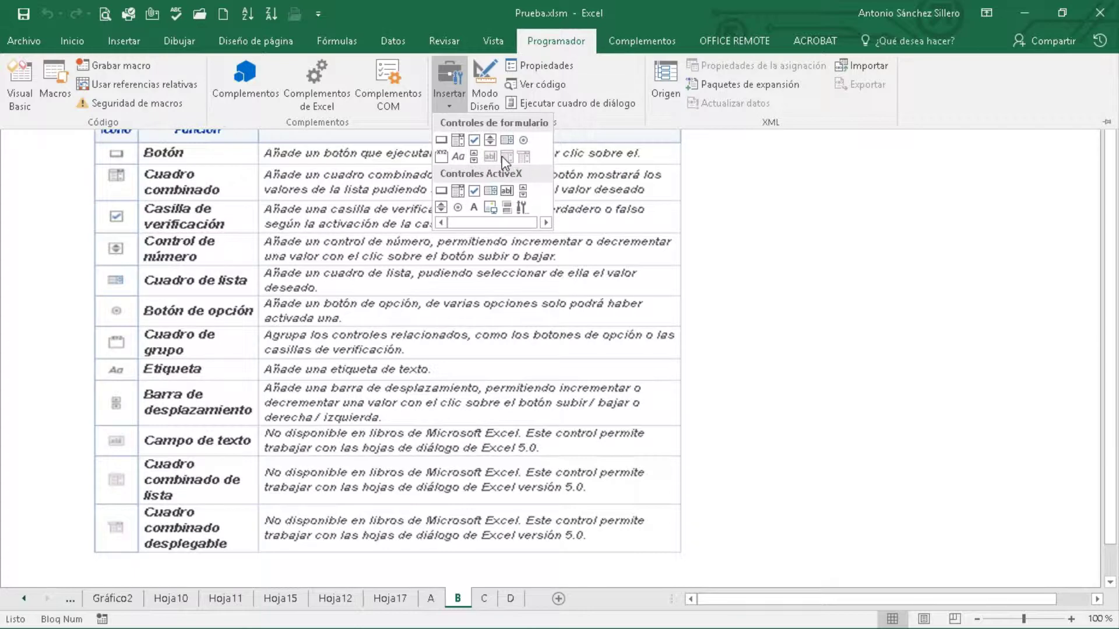
click(751, 223)
key(ctrl+F1)
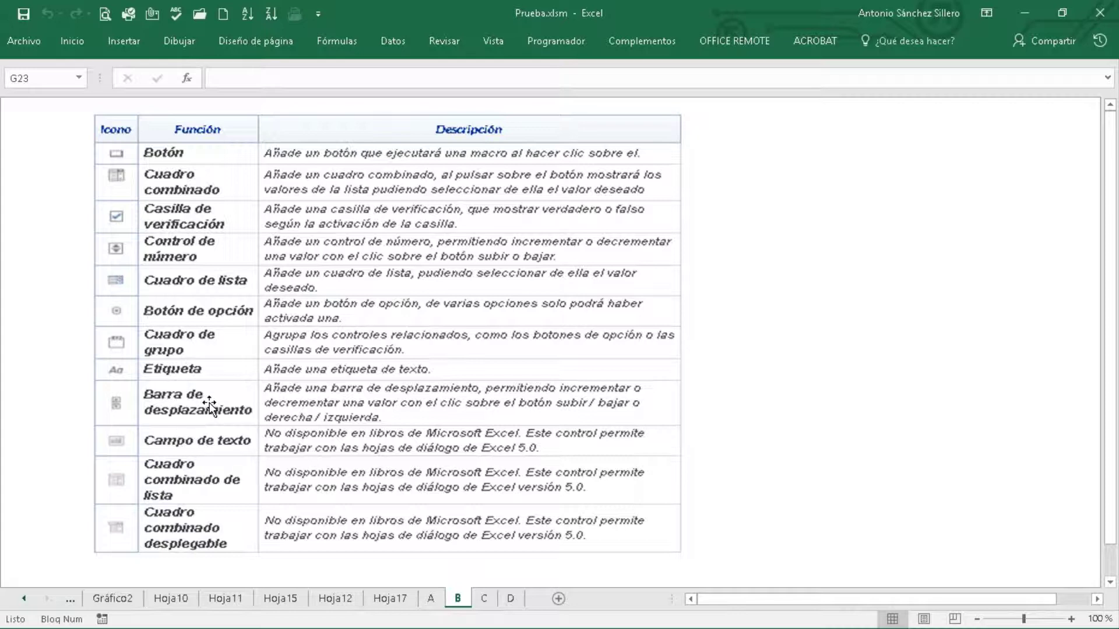
Show the Insertar controls palette once more, close it, and switch to sheet C's TV order form
click(544, 40)
click(449, 99)
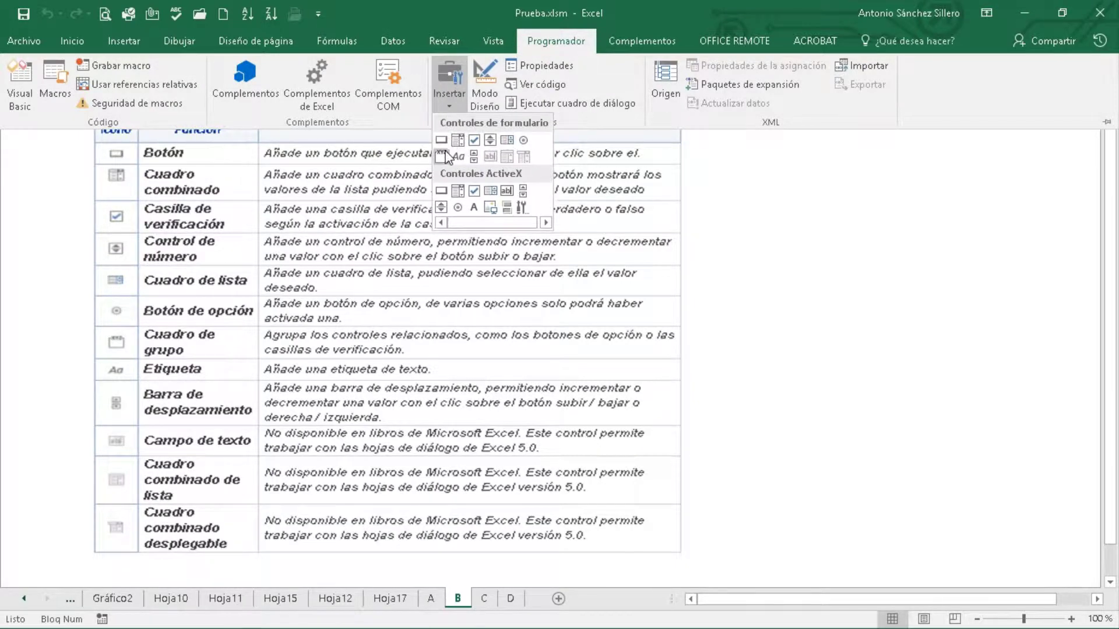
click(687, 213)
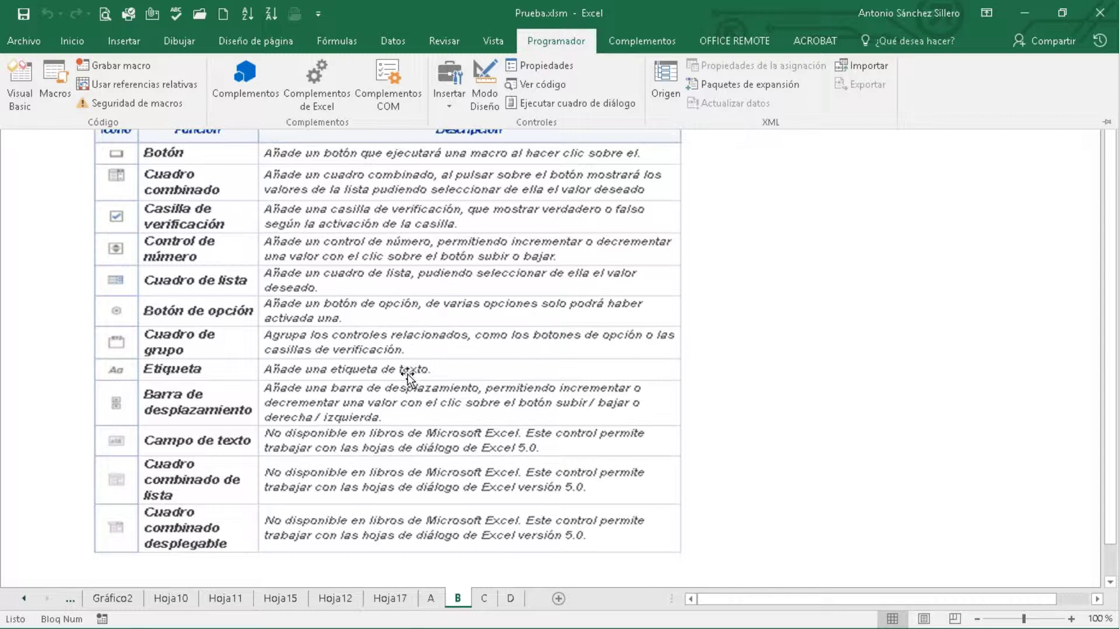
click(485, 599)
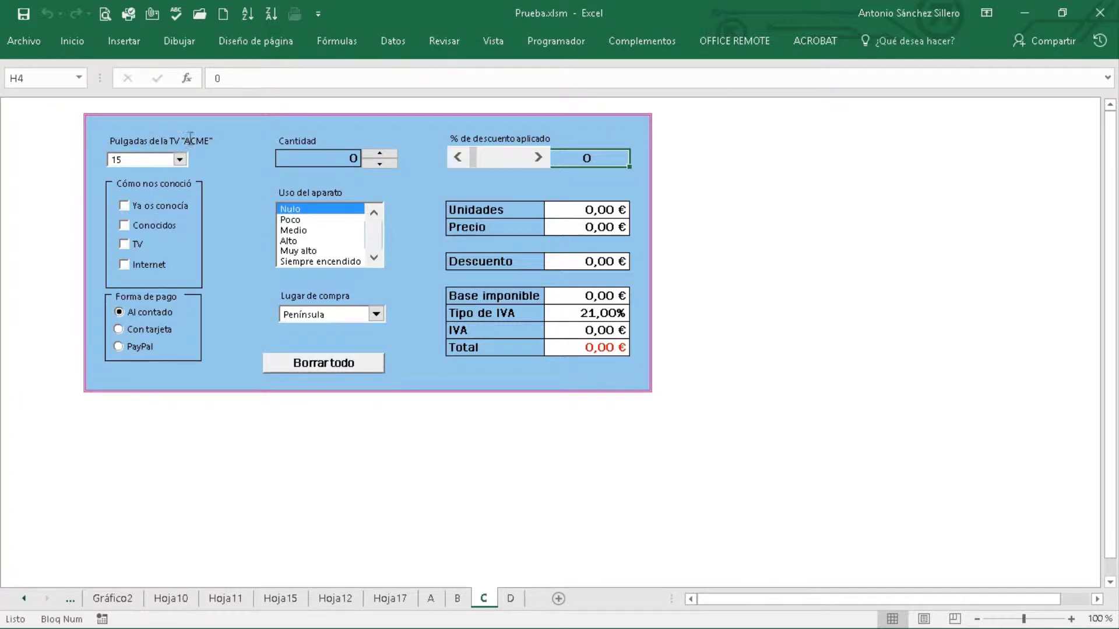
Browse the TV size and purchase place lists, then choose 30 inches as the TV size
click(181, 166)
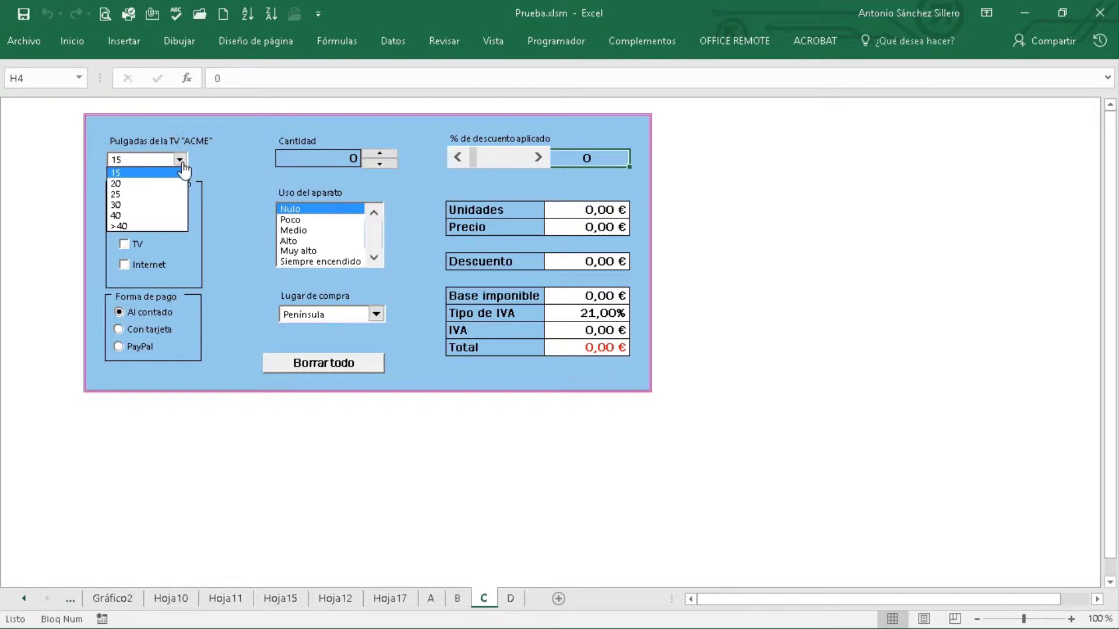
click(181, 166)
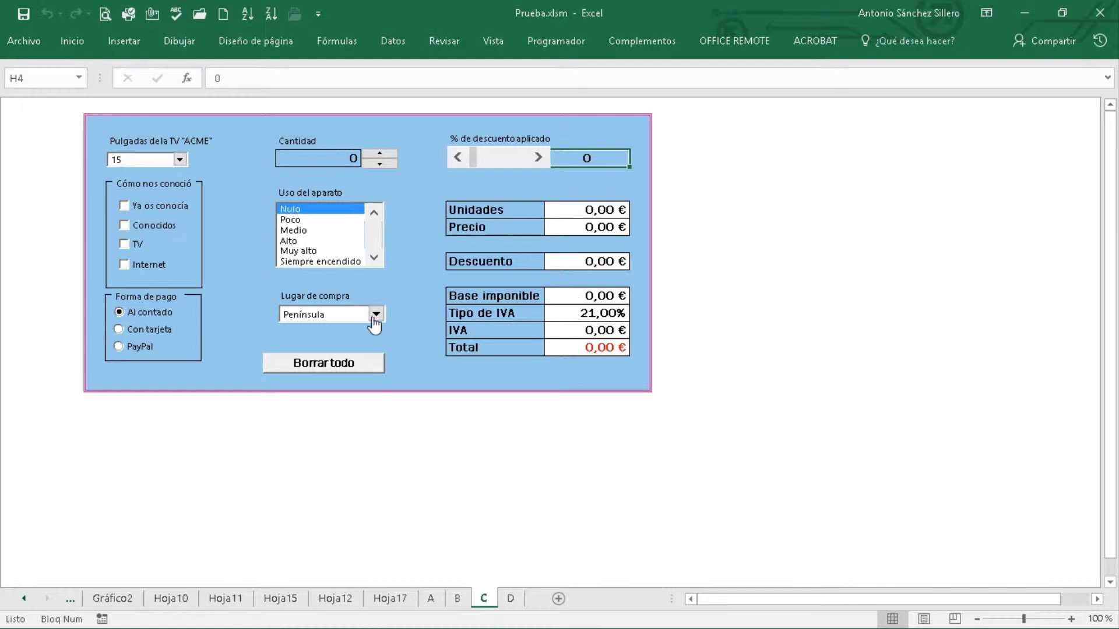
click(376, 315)
click(375, 315)
click(180, 160)
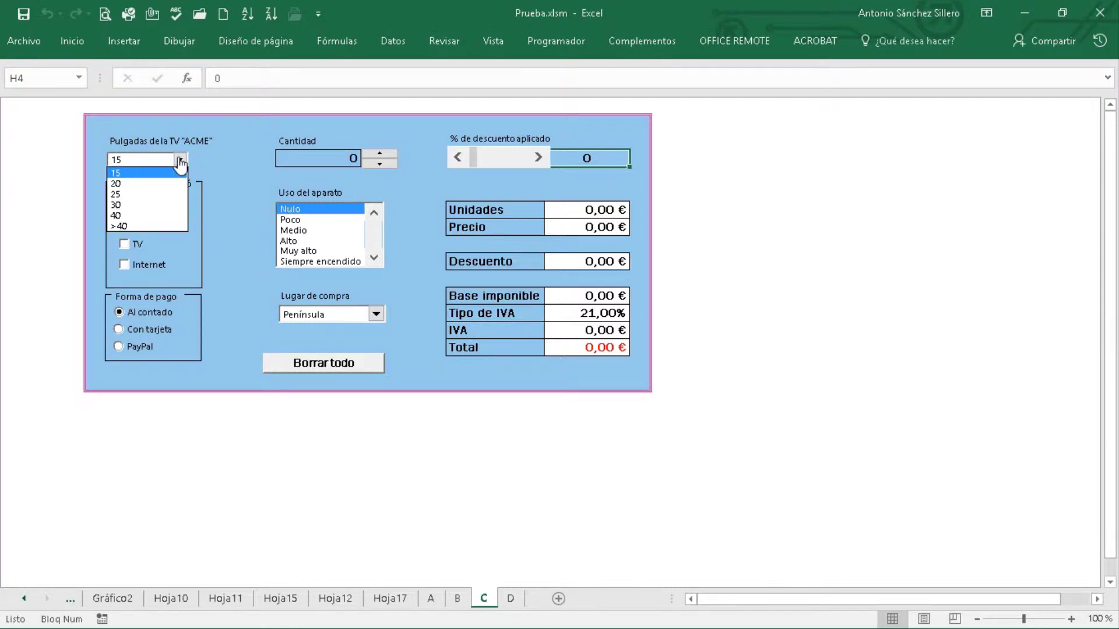
click(180, 160)
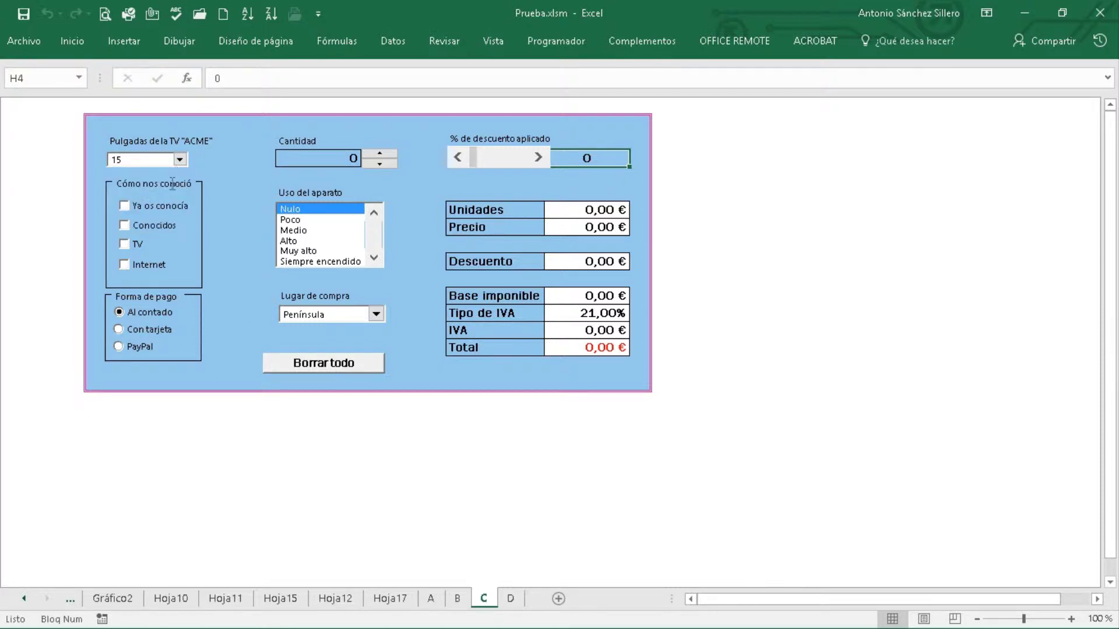
click(180, 160)
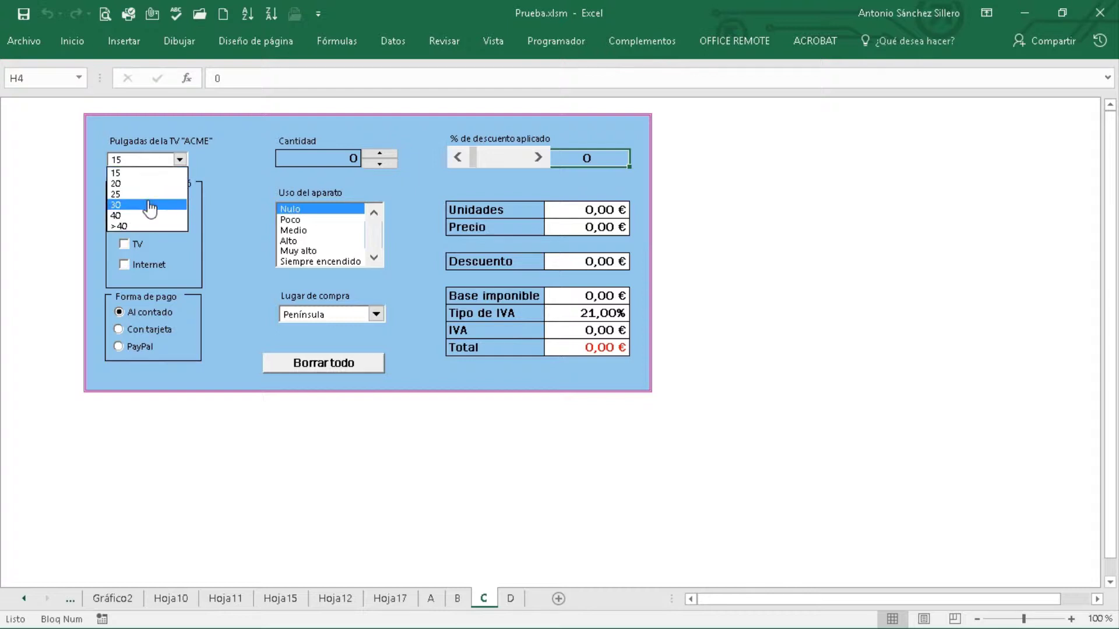
click(150, 205)
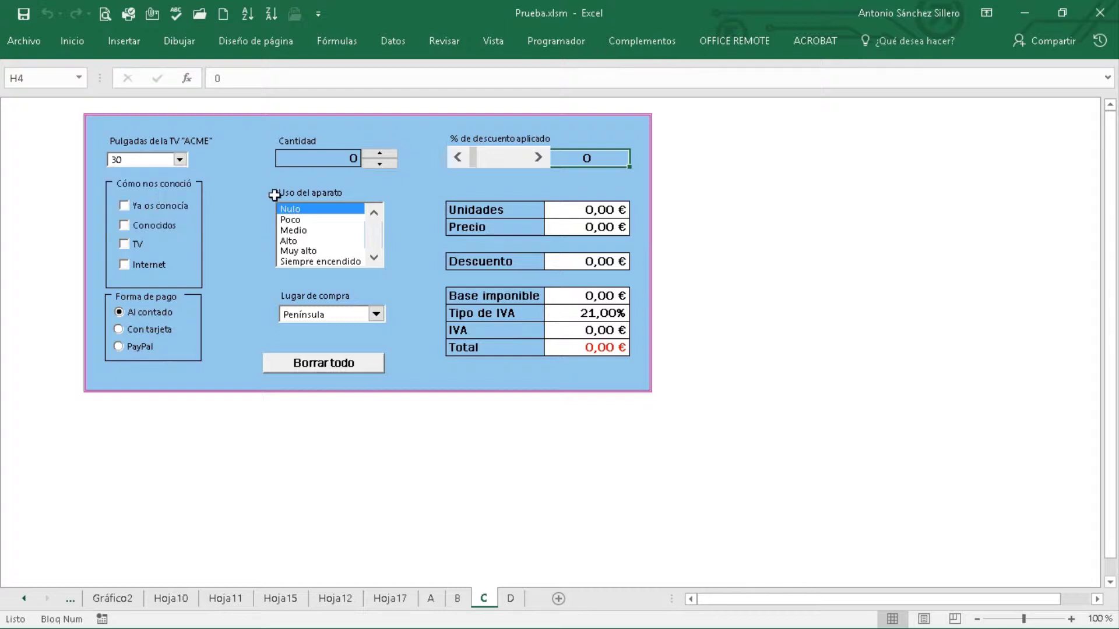
Set quantity 2, discount 50% and usage Muy alto, giving a 211,75 € total
click(380, 155)
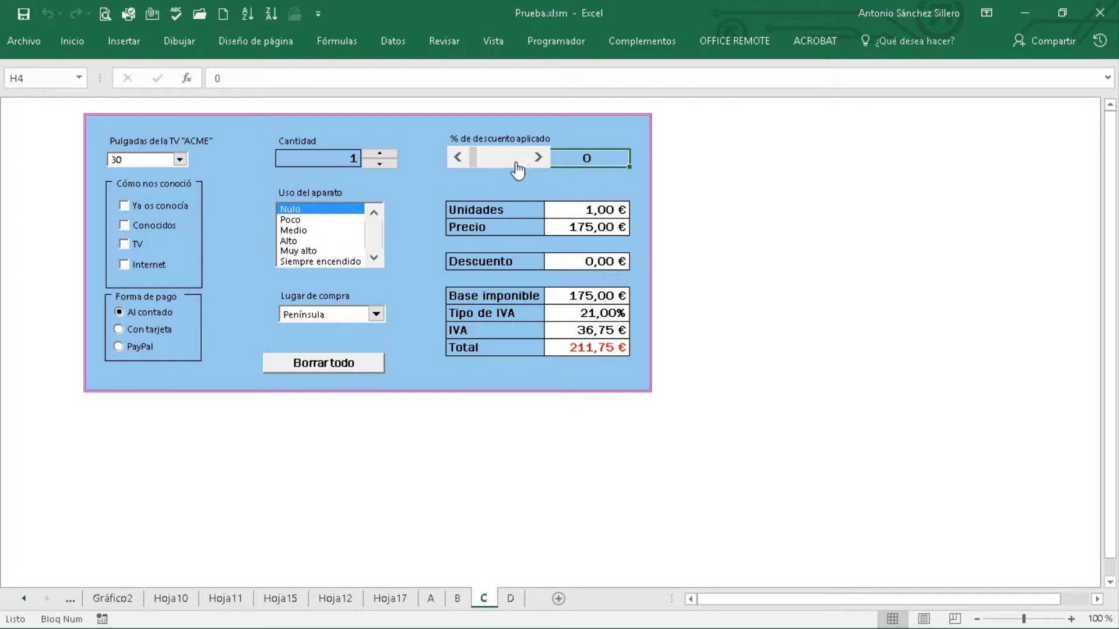
click(537, 157)
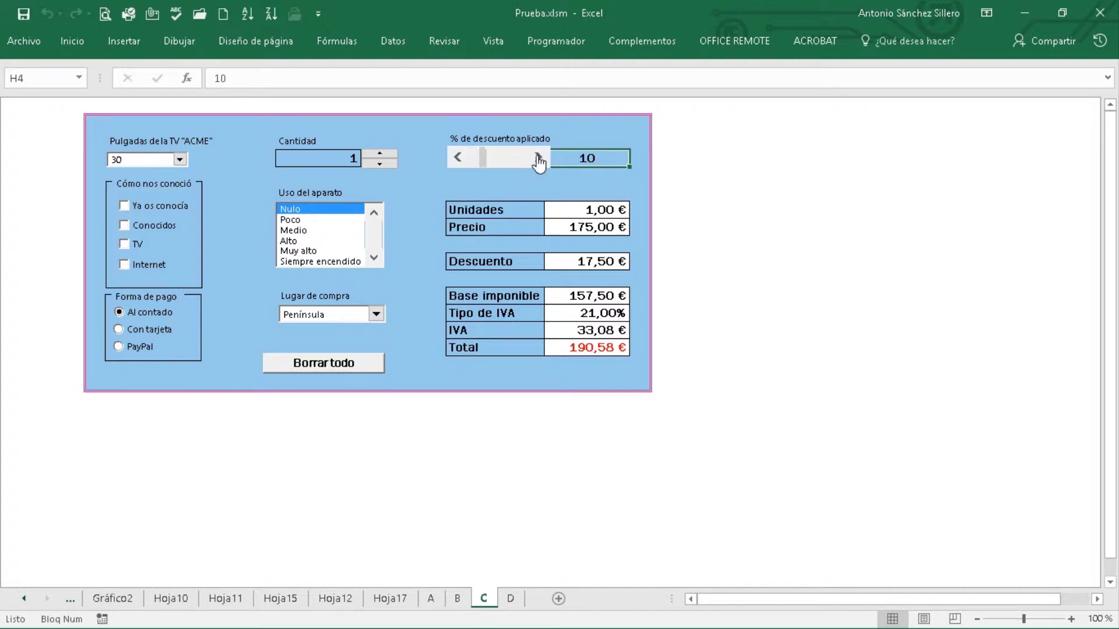
click(537, 158)
click(538, 157)
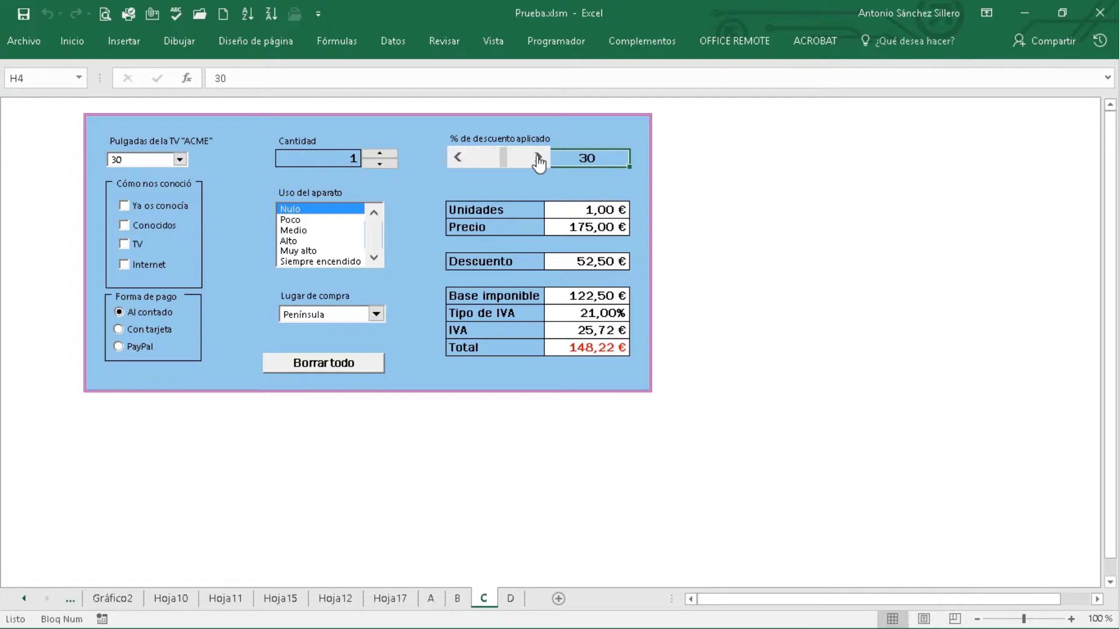
click(537, 158)
click(537, 157)
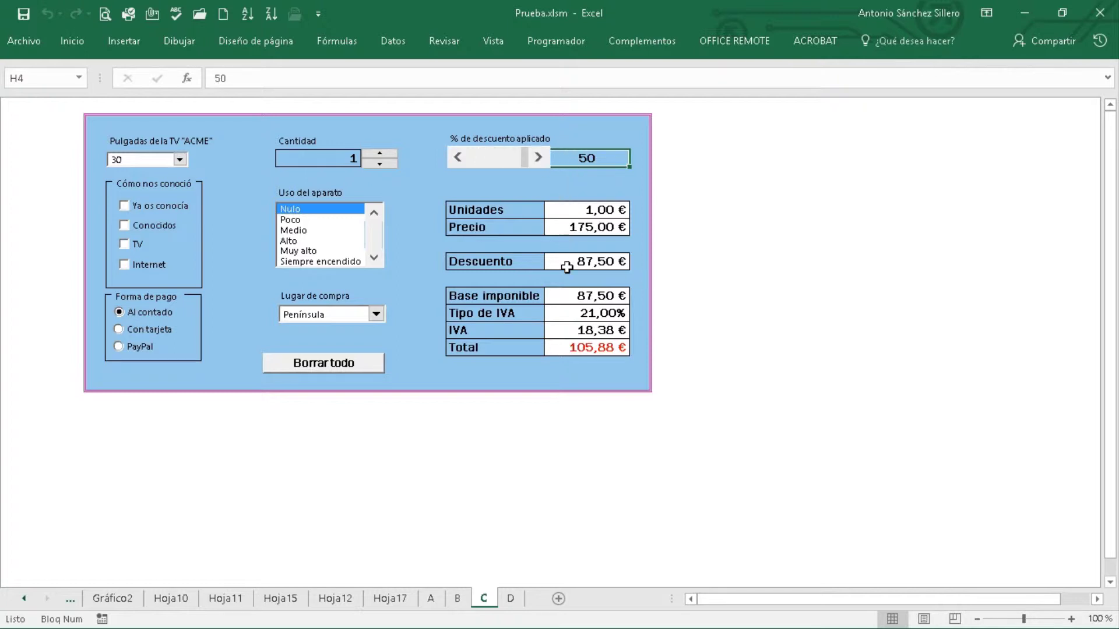
click(377, 153)
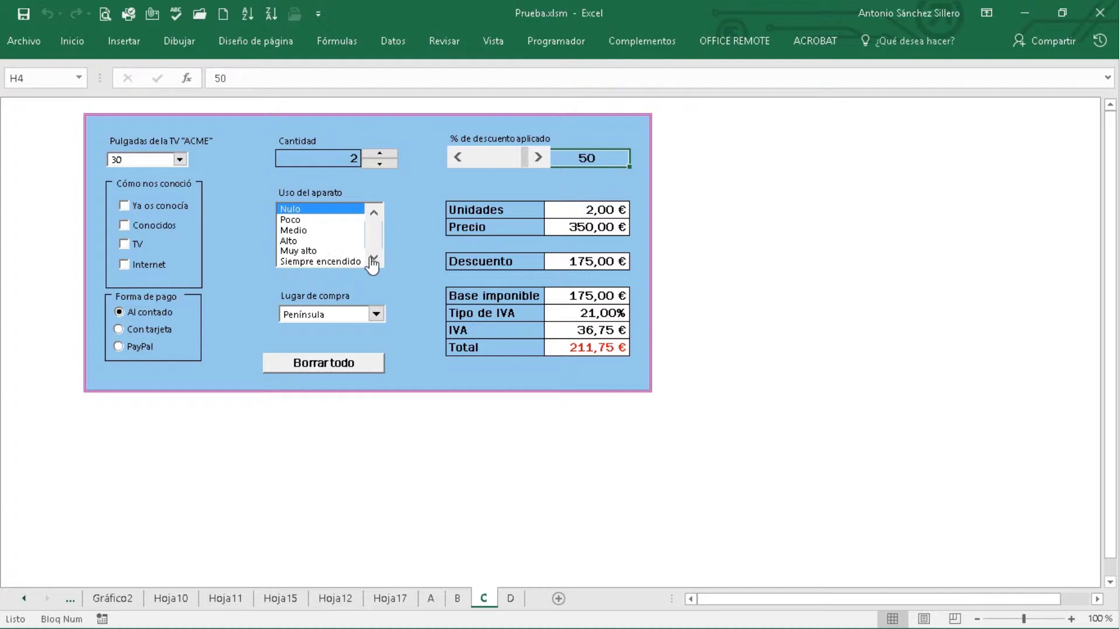
click(308, 252)
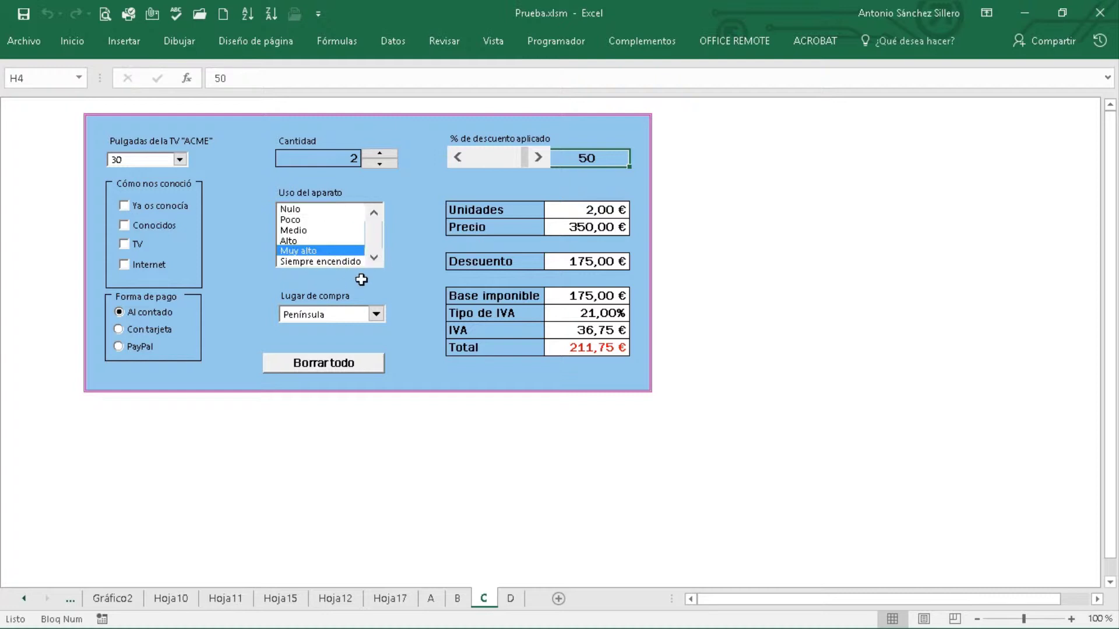
Set the purchase place to Ceuta y Melilla, then Canarias, and payment to Con tarjeta
click(377, 315)
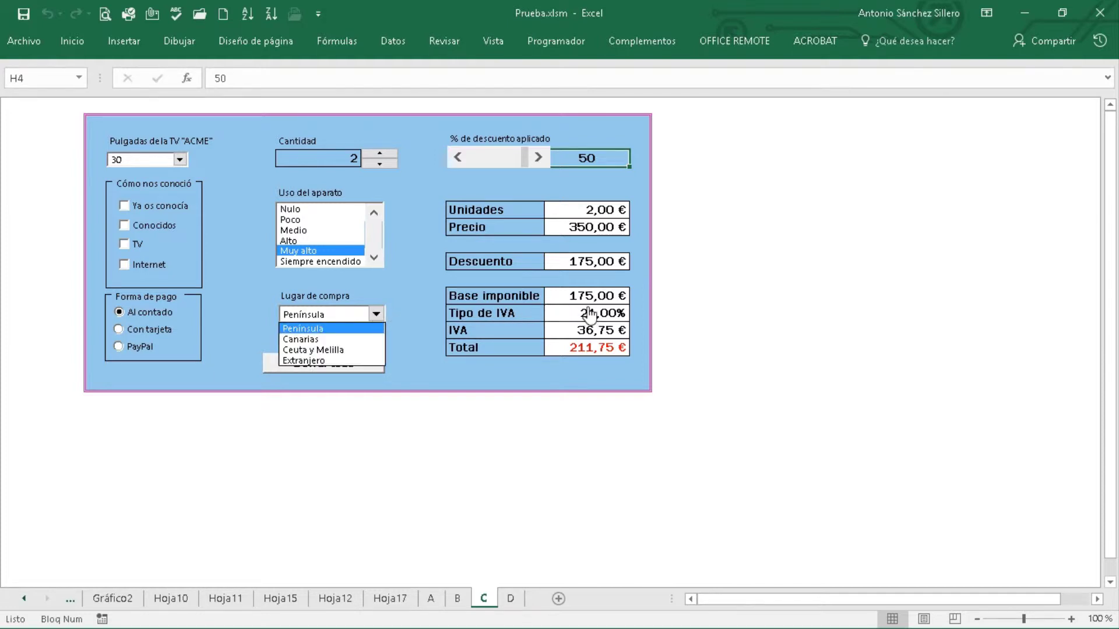
click(348, 351)
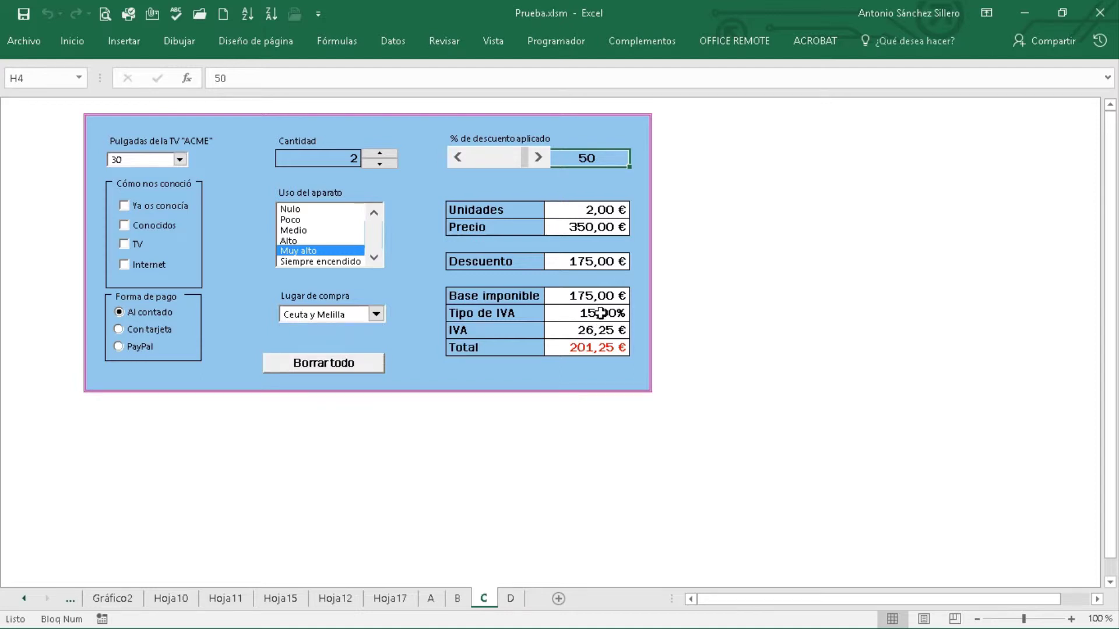
click(376, 314)
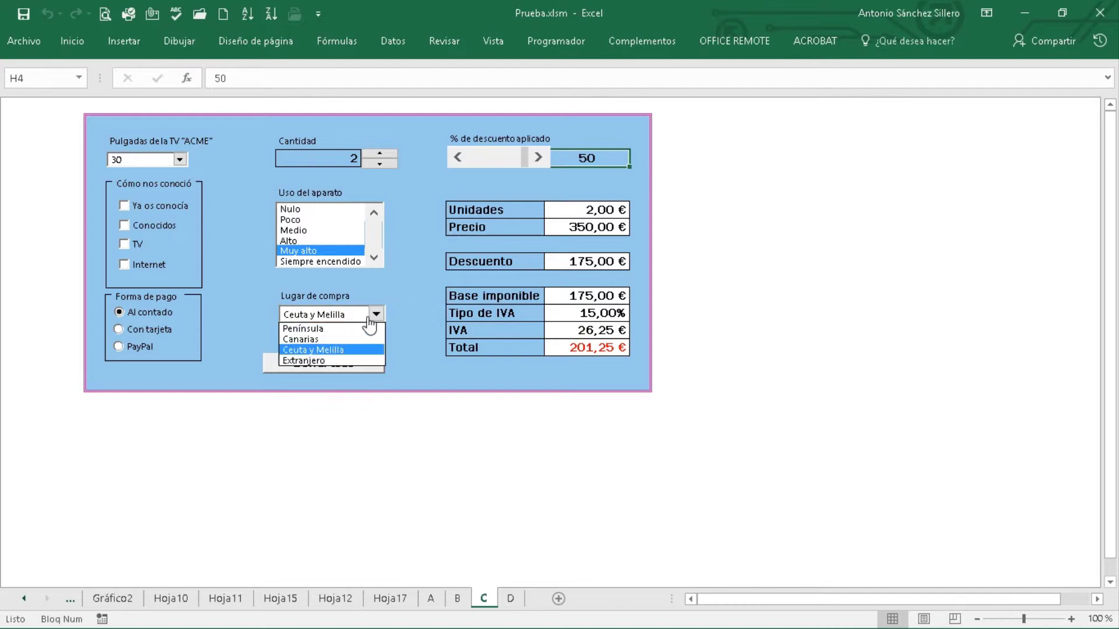
click(349, 340)
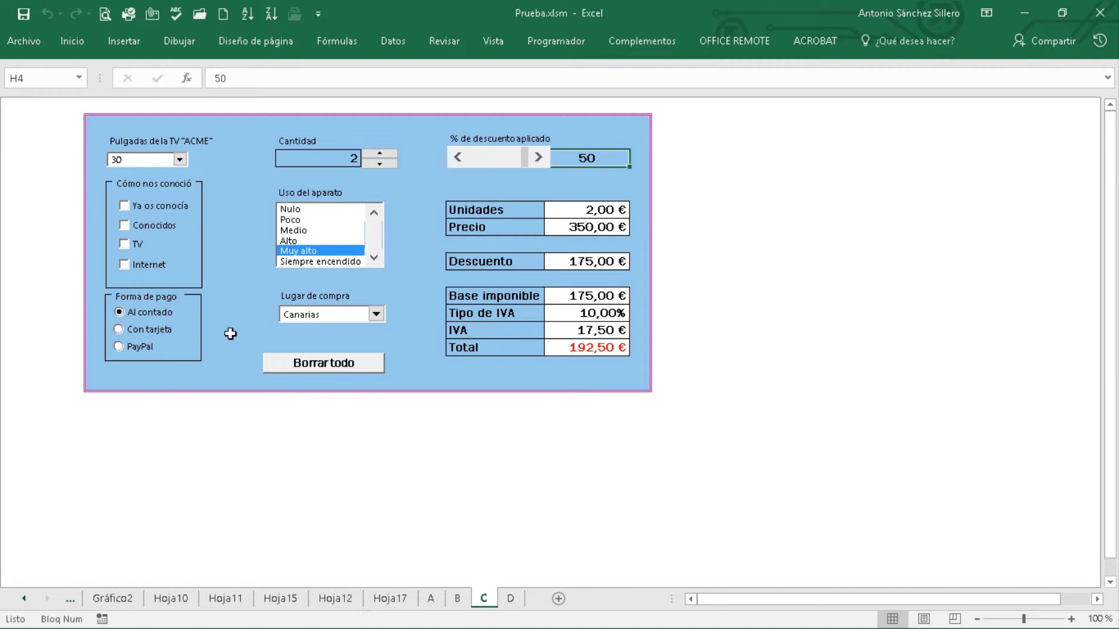
click(143, 332)
Tick all four referral options: Ya os conocía, Conocidos, TV and Internet
click(124, 206)
click(123, 225)
click(124, 244)
click(124, 265)
Use Borrar todo to reset every control, returning all totals to 0,00 €
click(320, 366)
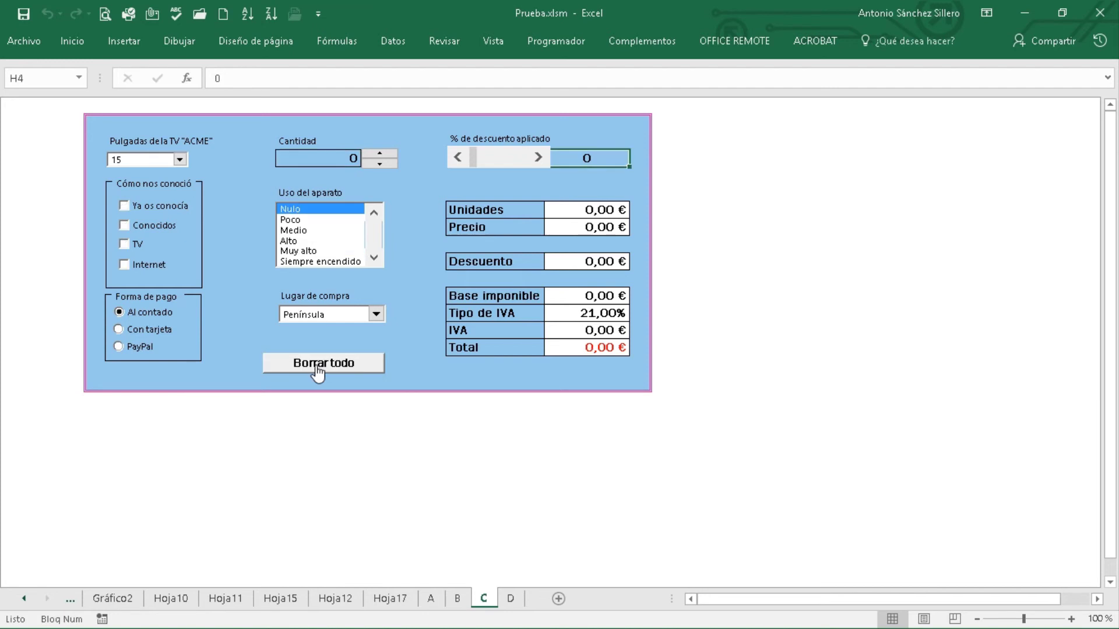